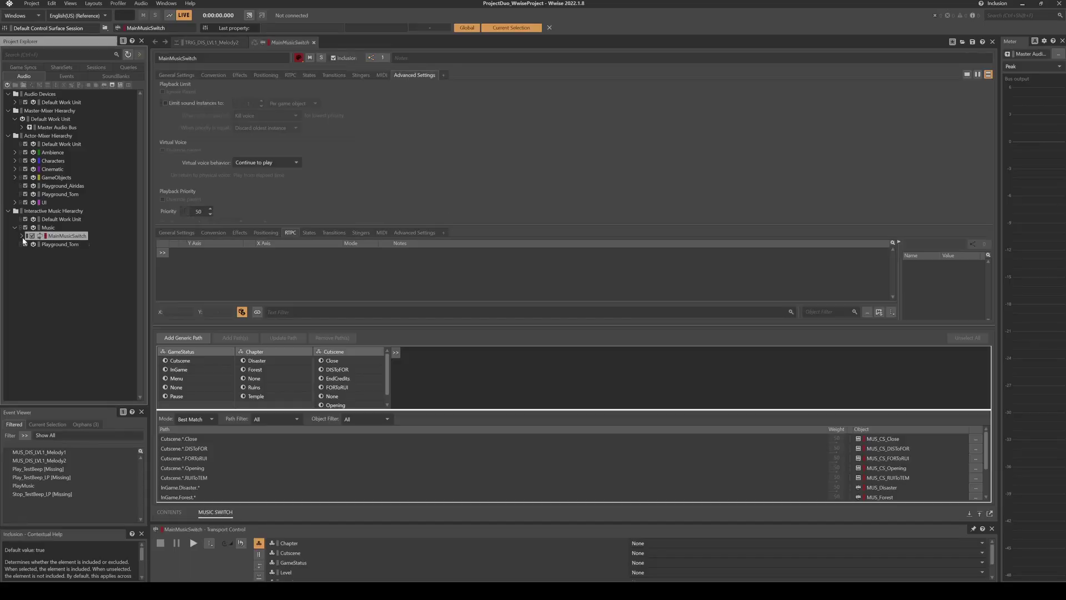
Collapse the cutscene music and expand MUS_Disaster to open MUS_DIS_LVL1's main playlist and a segment timeline.
click(78, 252)
click(28, 244)
click(28, 252)
click(34, 262)
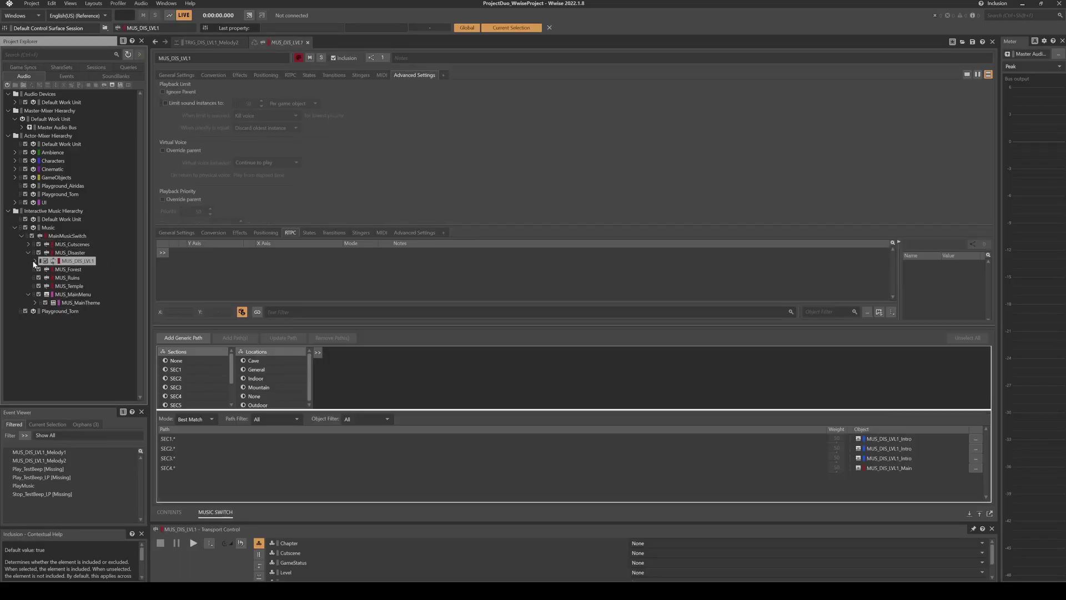
click(88, 277)
click(81, 277)
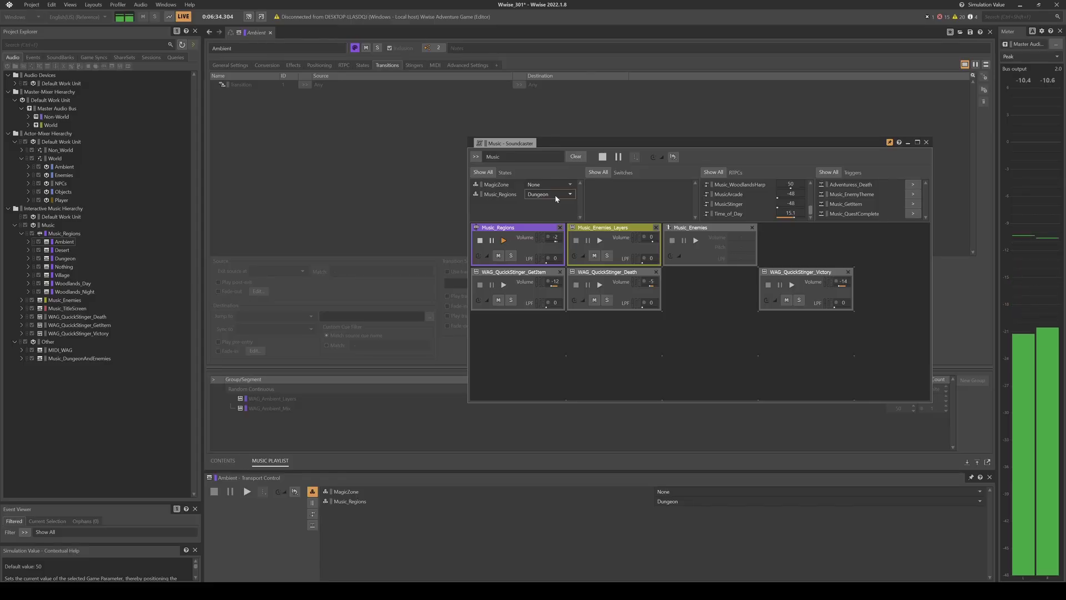
Switch to the Profiler layout with F6.
key(F6)
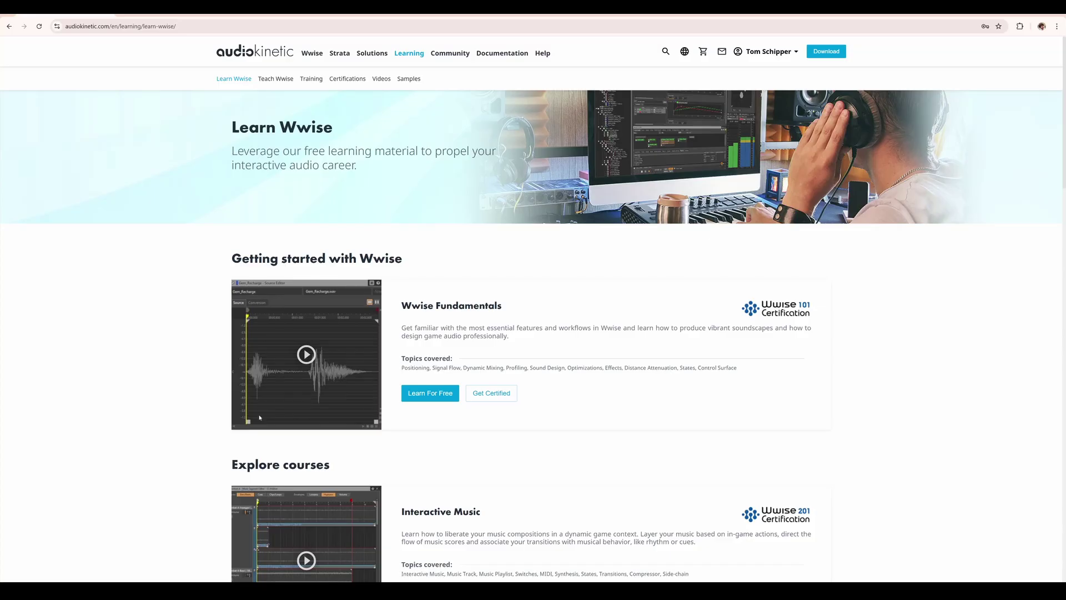
Browse Wwise Fundamentals Lesson 4 Creating Space through Using 3D Spatialization and the next page.
scroll(454, 304, down, 2)
click(430, 268)
click(310, 397)
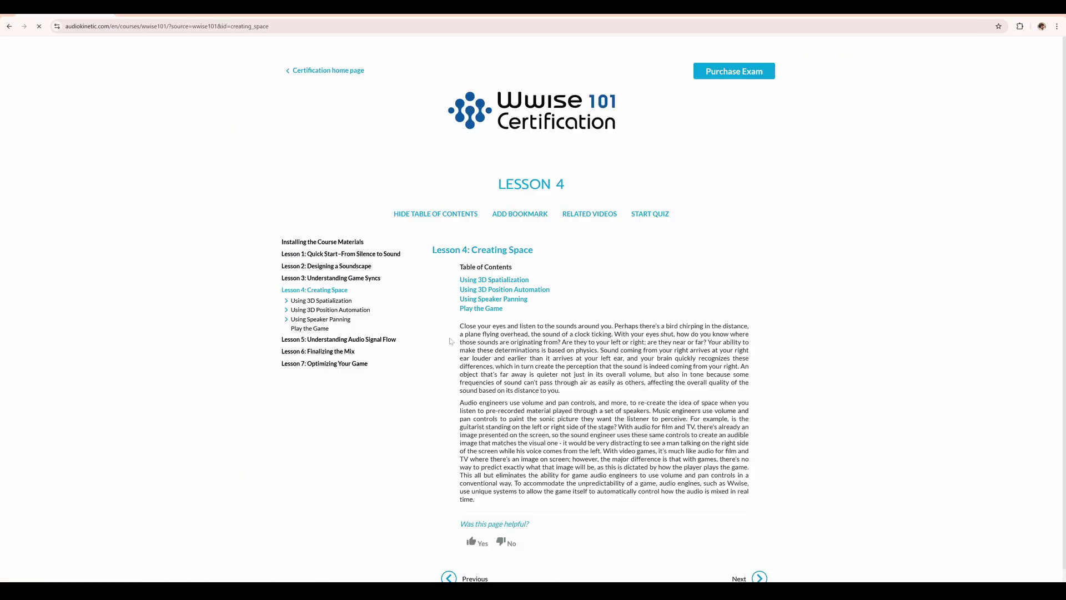
click(756, 465)
click(759, 400)
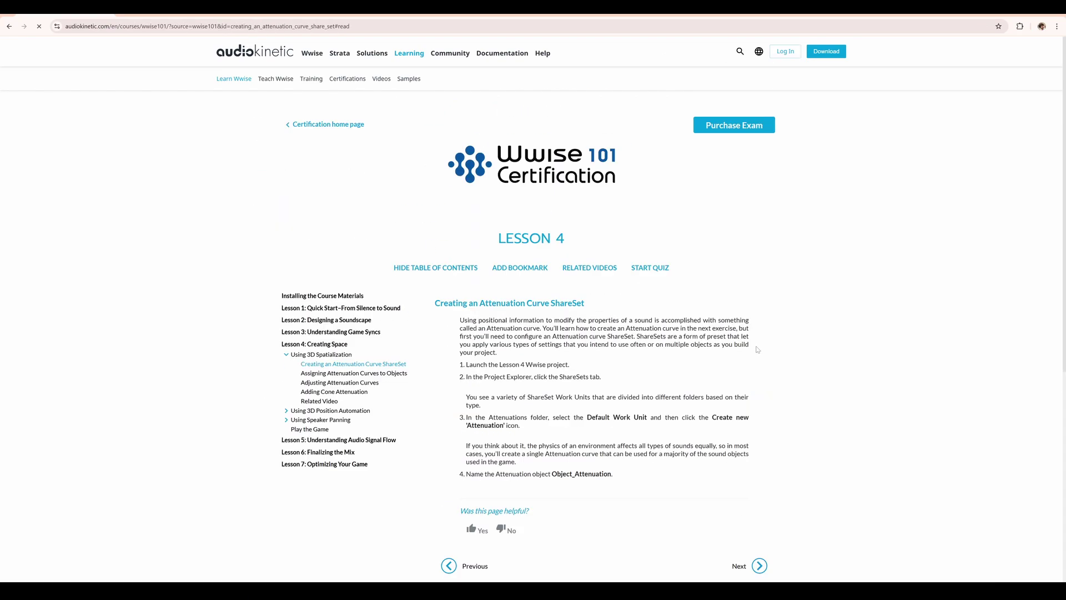
scroll(755, 388, down, 10)
In the Interactive Music course, read Lesson 2 through Setting the Tempo and Cues and playlist looping.
click(756, 407)
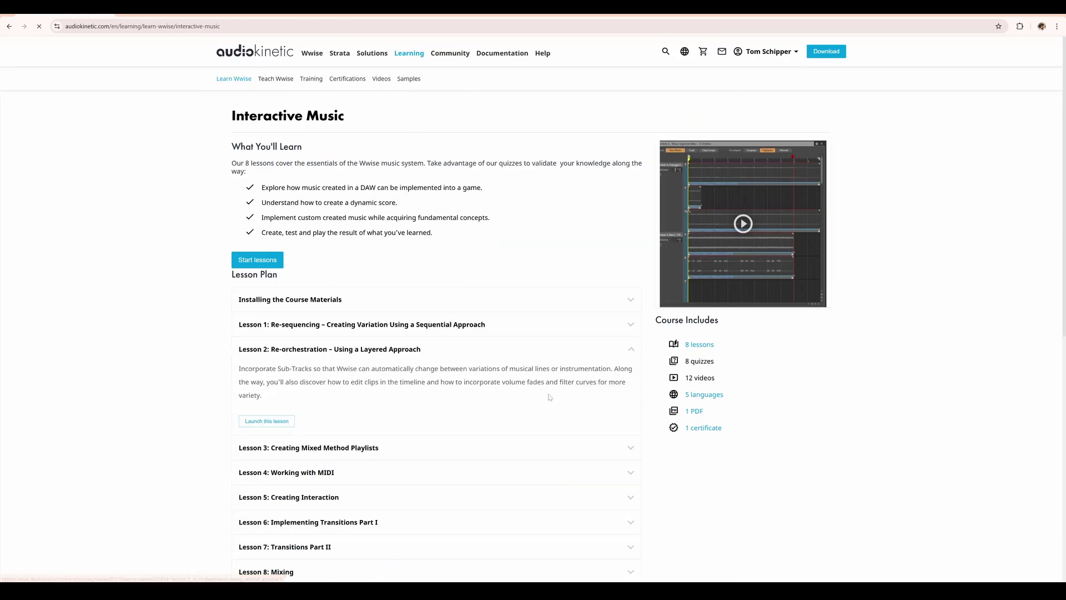
click(320, 349)
scroll(722, 361, down, 15)
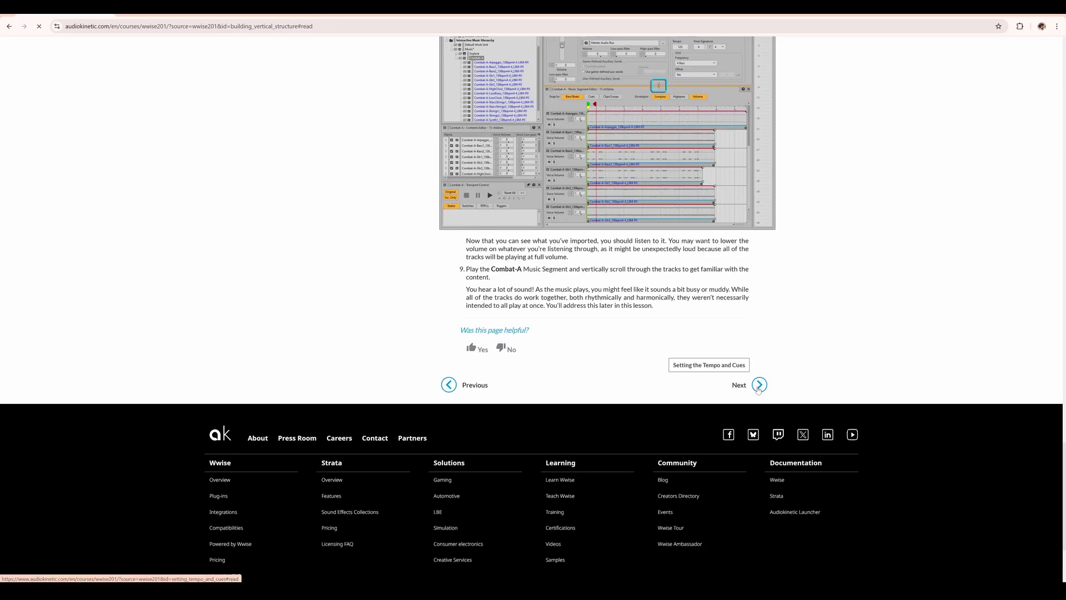
click(743, 383)
scroll(755, 389, down, 15)
click(750, 472)
scroll(764, 352, down, 10)
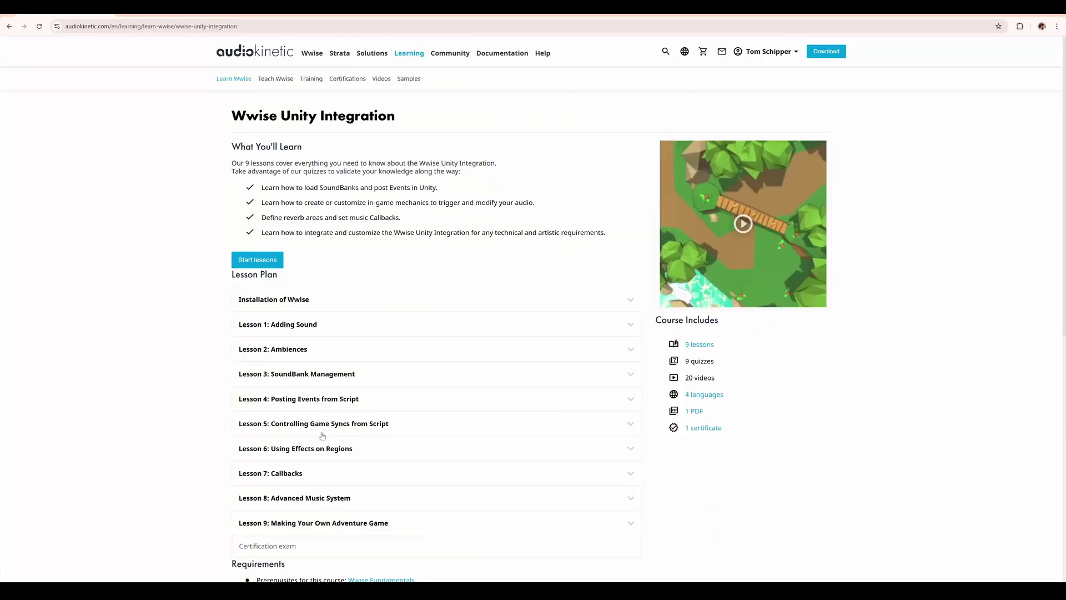
Open Wwise 301 Lesson 8 and advance past The Two-Piece Music System to Region Music Theme.
click(298, 497)
scroll(300, 495, down, 1)
click(310, 492)
click(759, 511)
scroll(758, 481, down, 1)
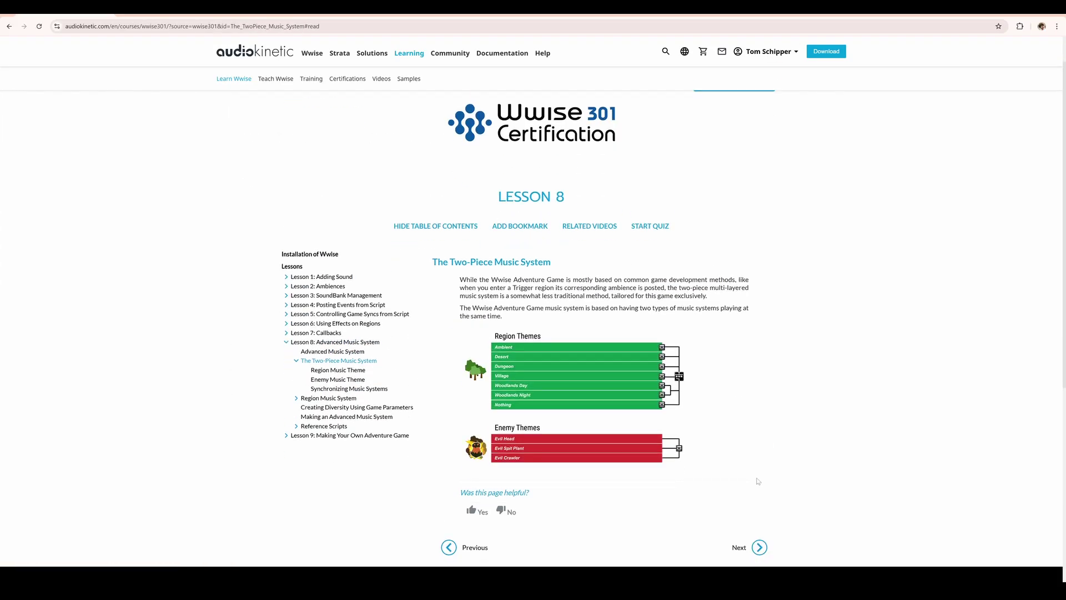
click(760, 547)
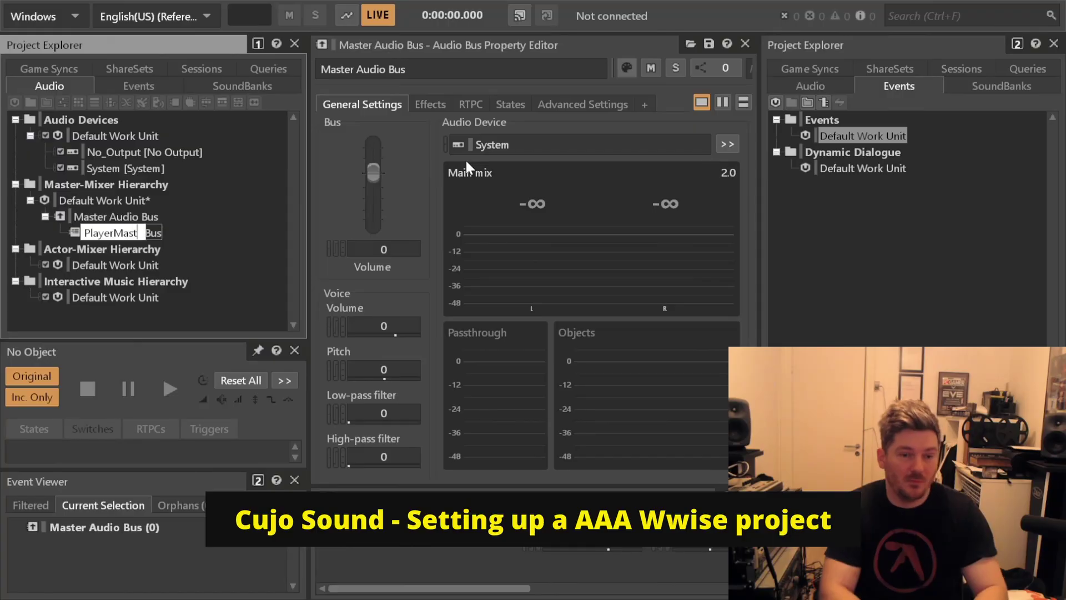
Complete the bus name as PlayerMaster and confirm it.
text(er)
key(Return)
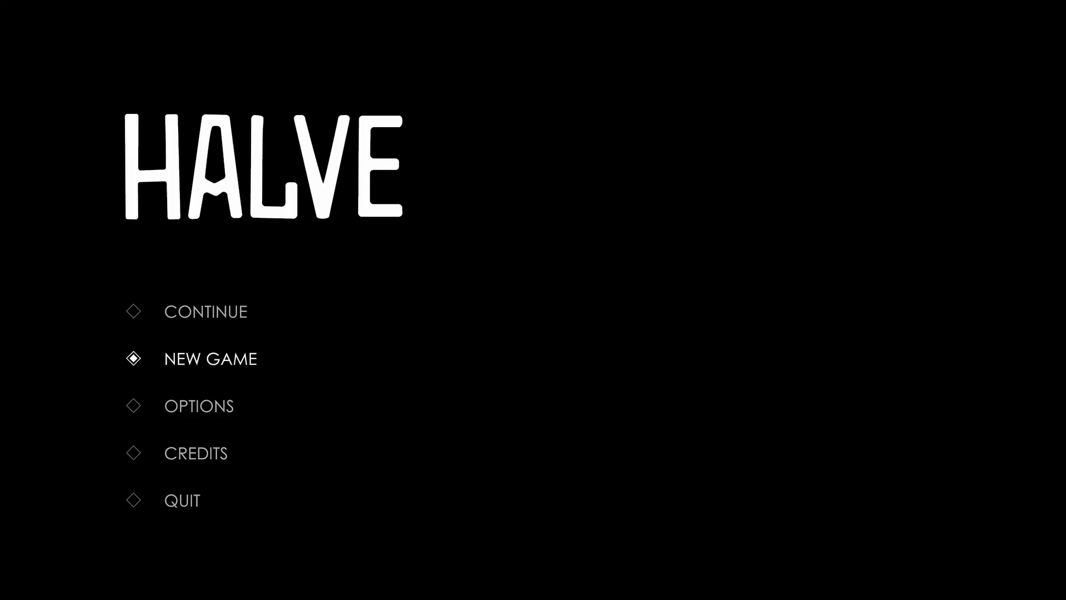
Choose NEW GAME and pick a level on the SELECT LEVEL screen.
key(Return)
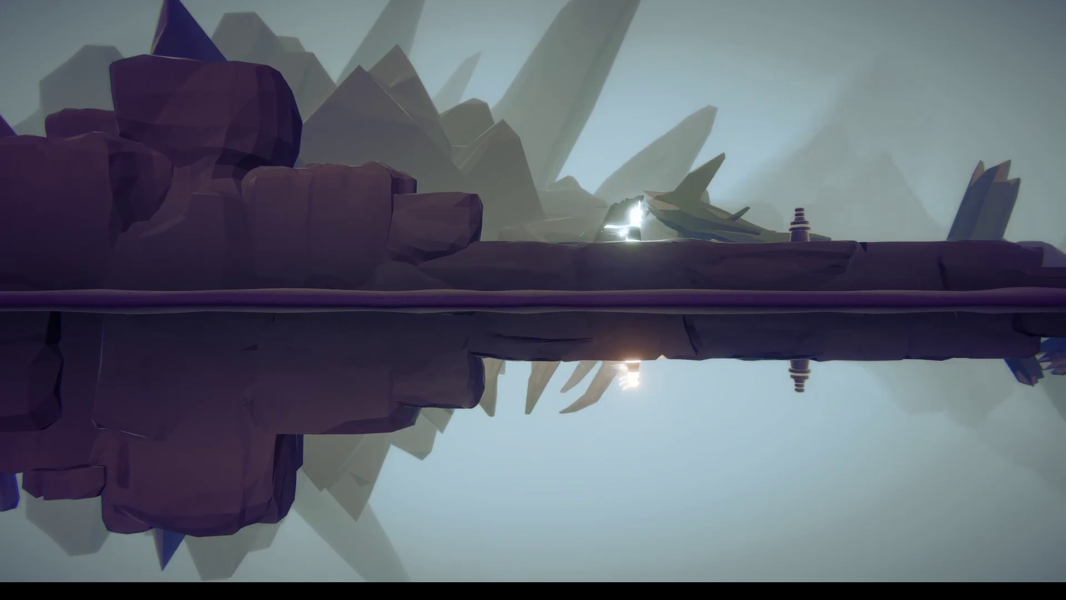
key(Right)
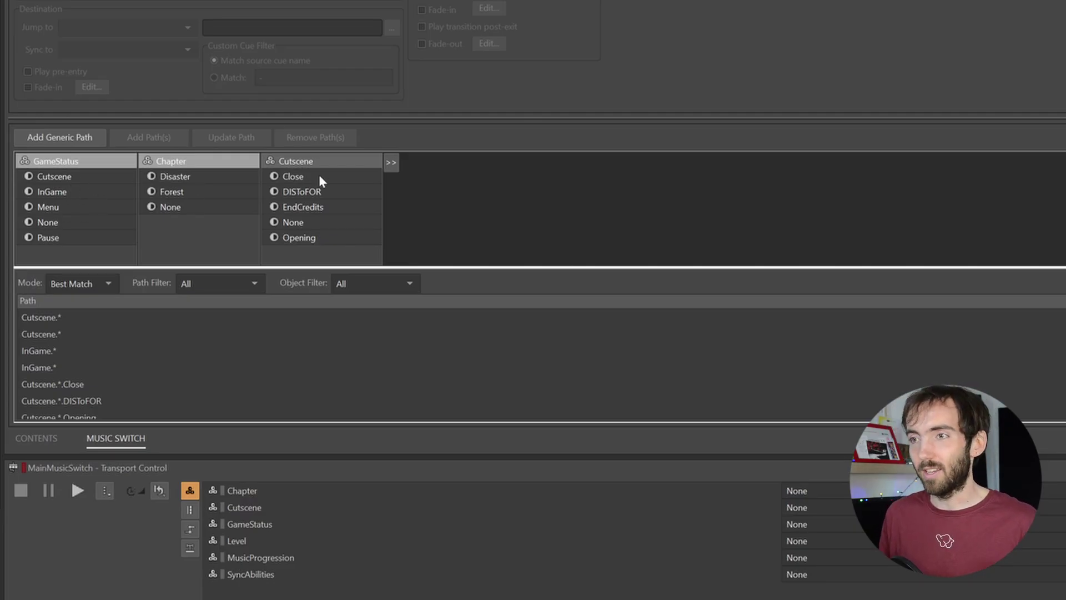
Set InGame, select the InGame.Disaster.* path mapped to MUS_Disaster, then open MUS_Disaster's Level paths.
click(74, 191)
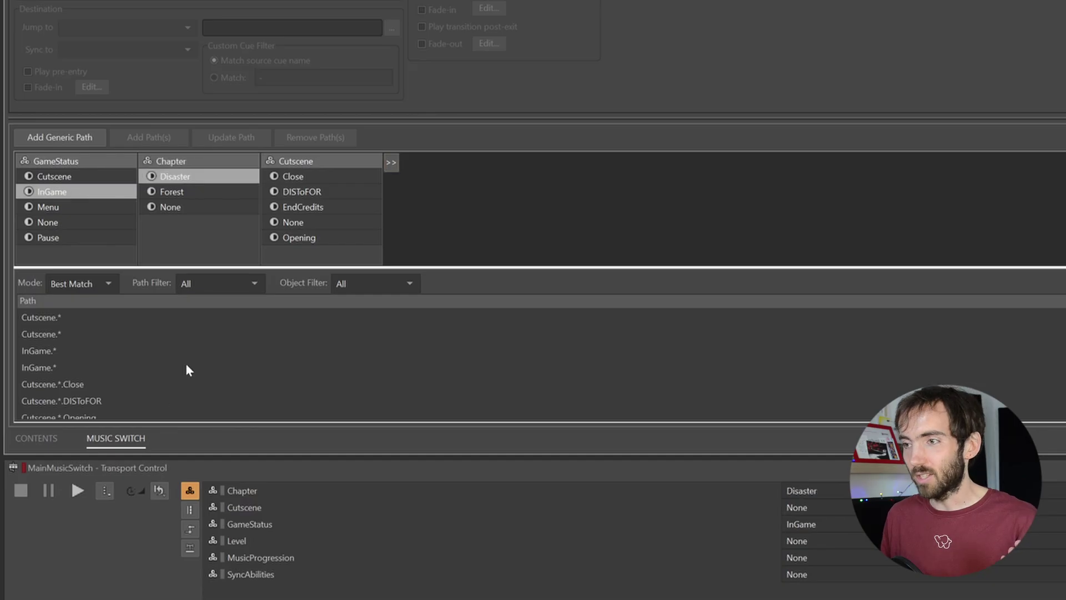
scroll(186, 365, down, 2)
click(841, 364)
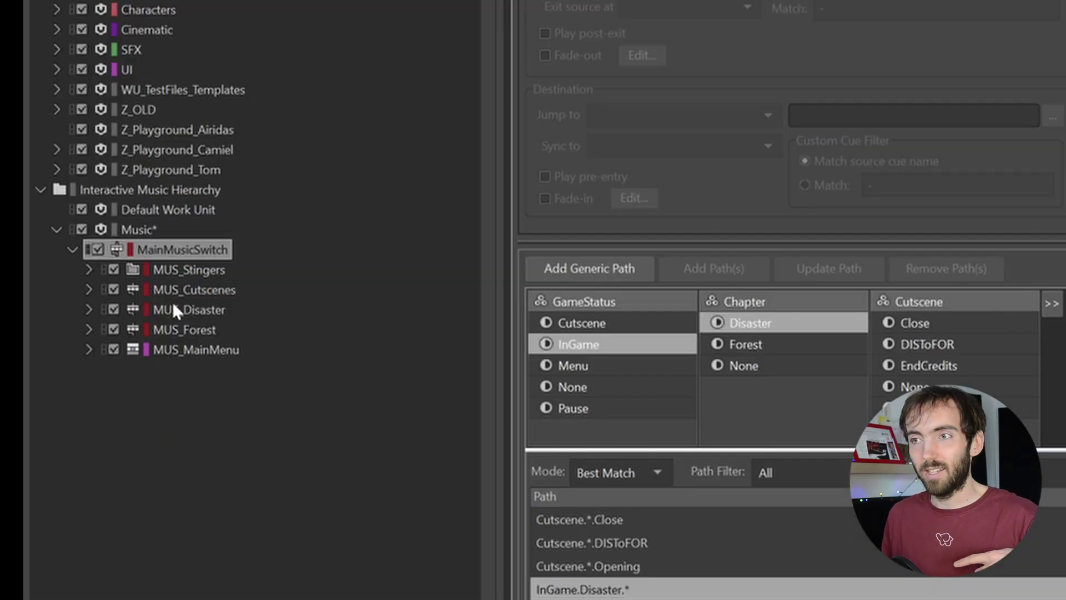
click(174, 309)
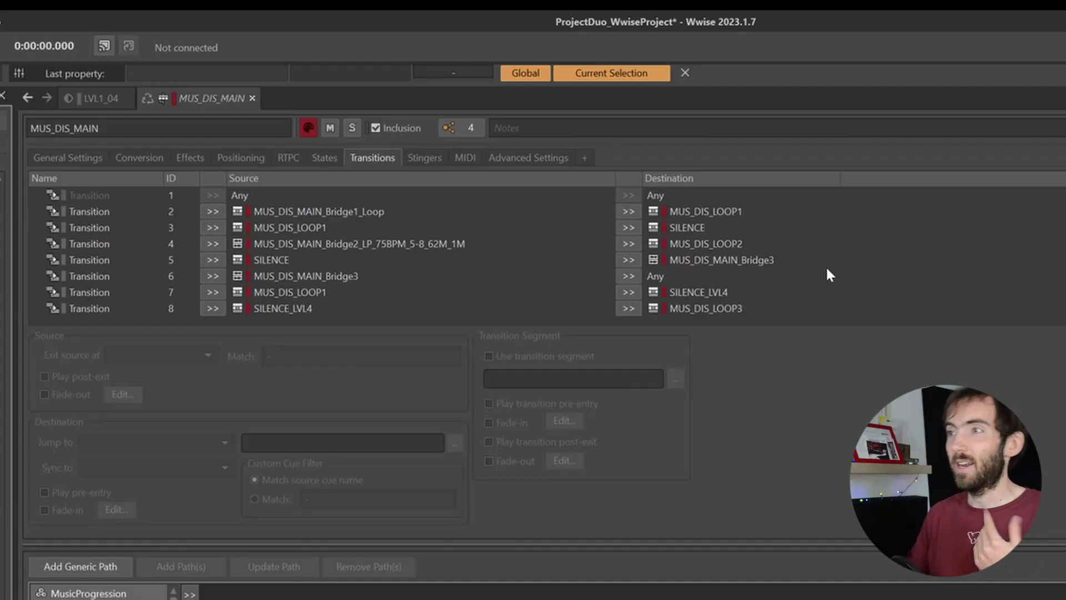
Select transition row 2, Bridge1_Loop to MUS_DIS_LOOP1, to view its settings.
click(367, 216)
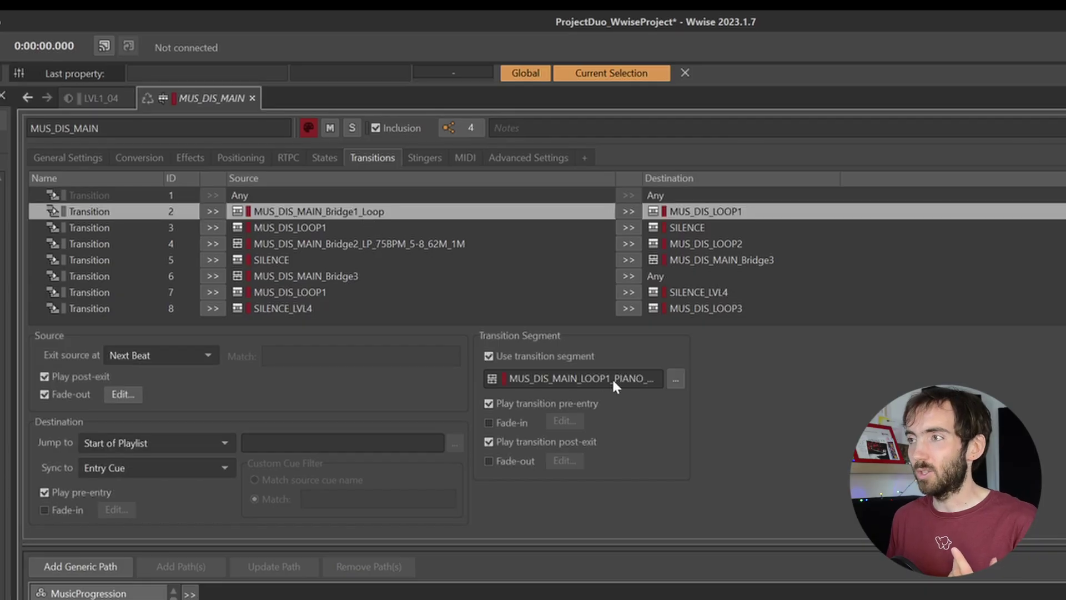